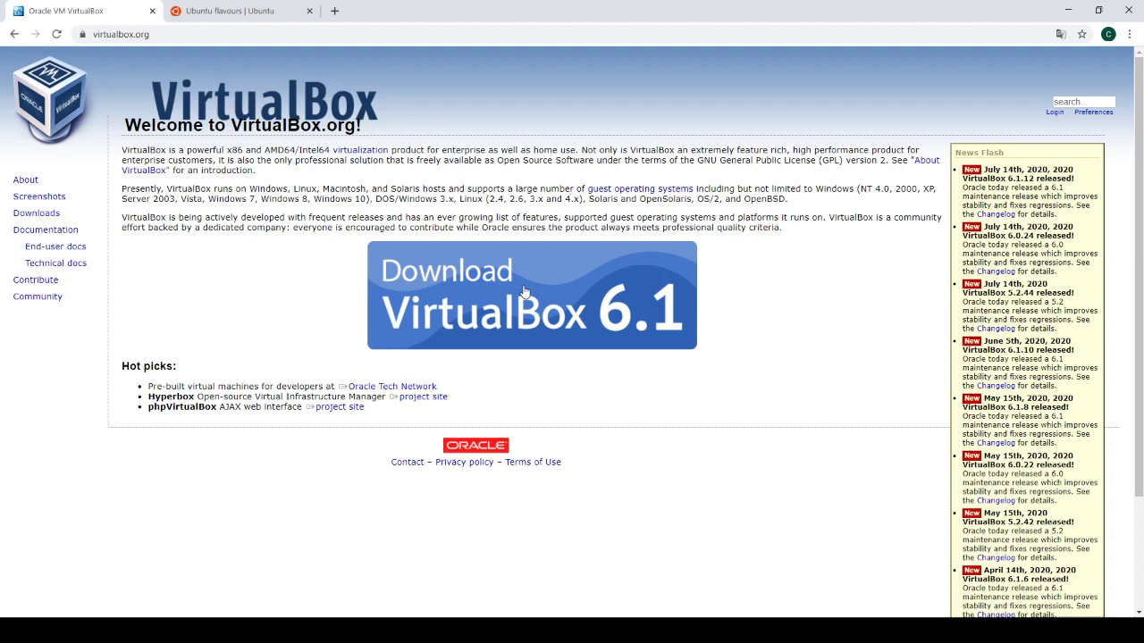
# Switch from the VirtualBox 6.1 download page to the Ubuntu flavours tab.
pyautogui.click(204, 14)
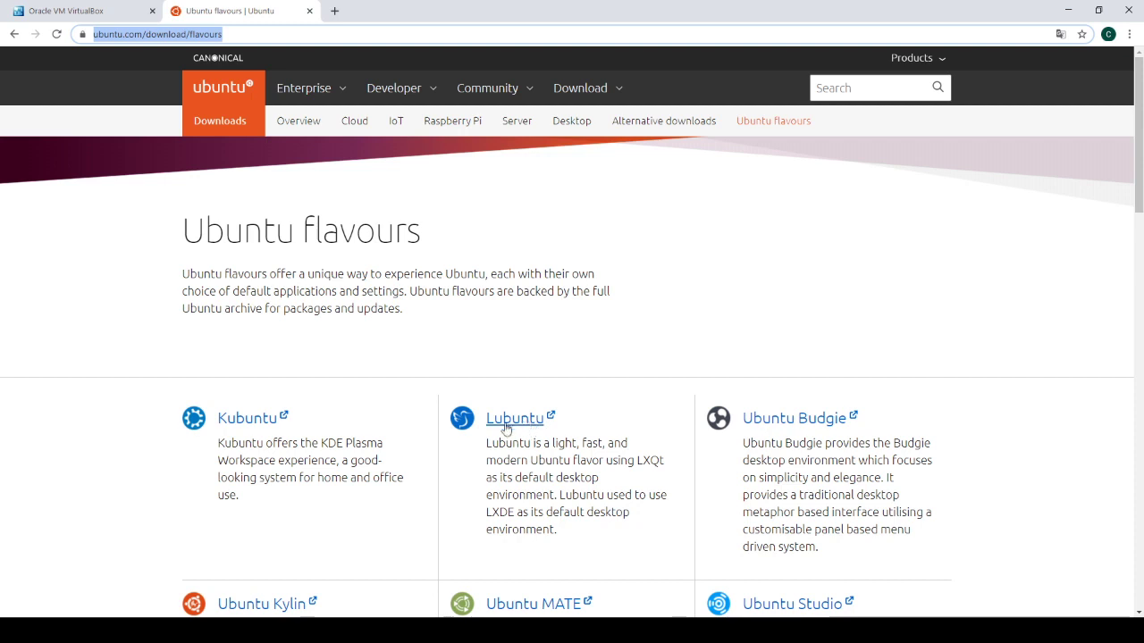
# Follow the Lubuntu link from the flavours list to lubuntu.me's Downloads page.
pyautogui.click(517, 426)
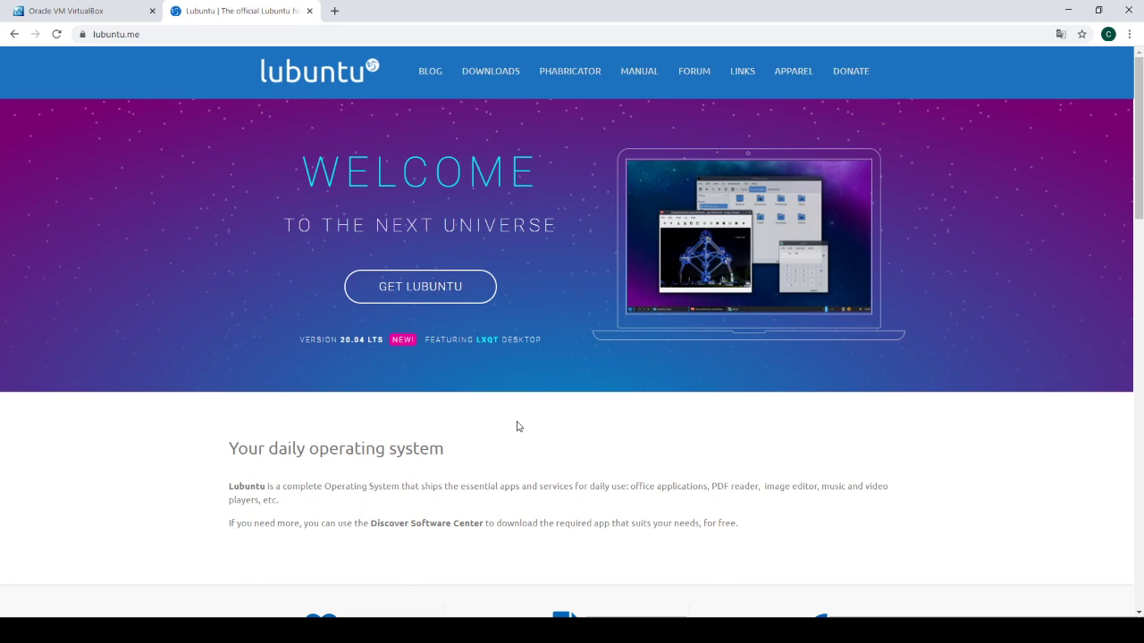
pyautogui.click(484, 80)
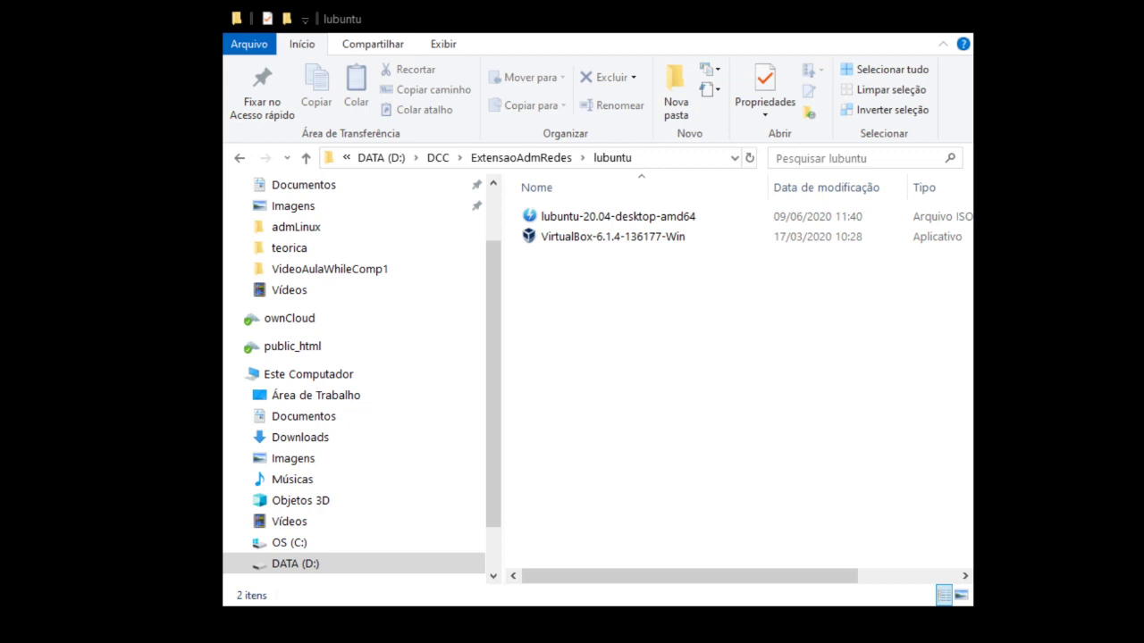
# Check the lubuntu folder with the 20.04 ISO, then begin a new machine in VirtualBox.
pyautogui.click(688, 357)
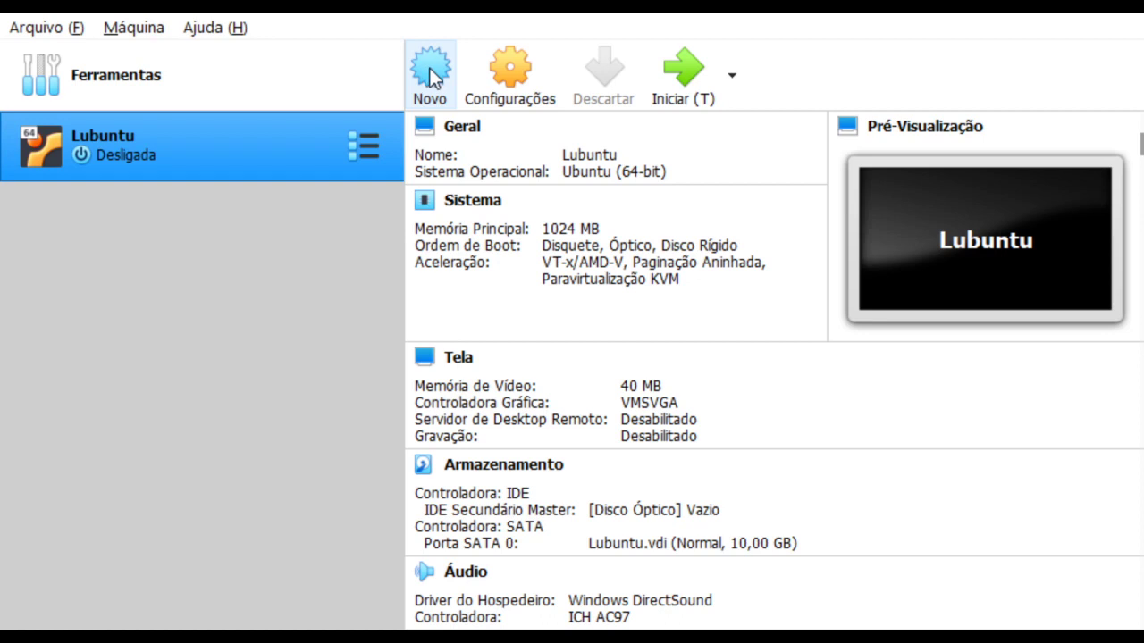
pyautogui.click(432, 75)
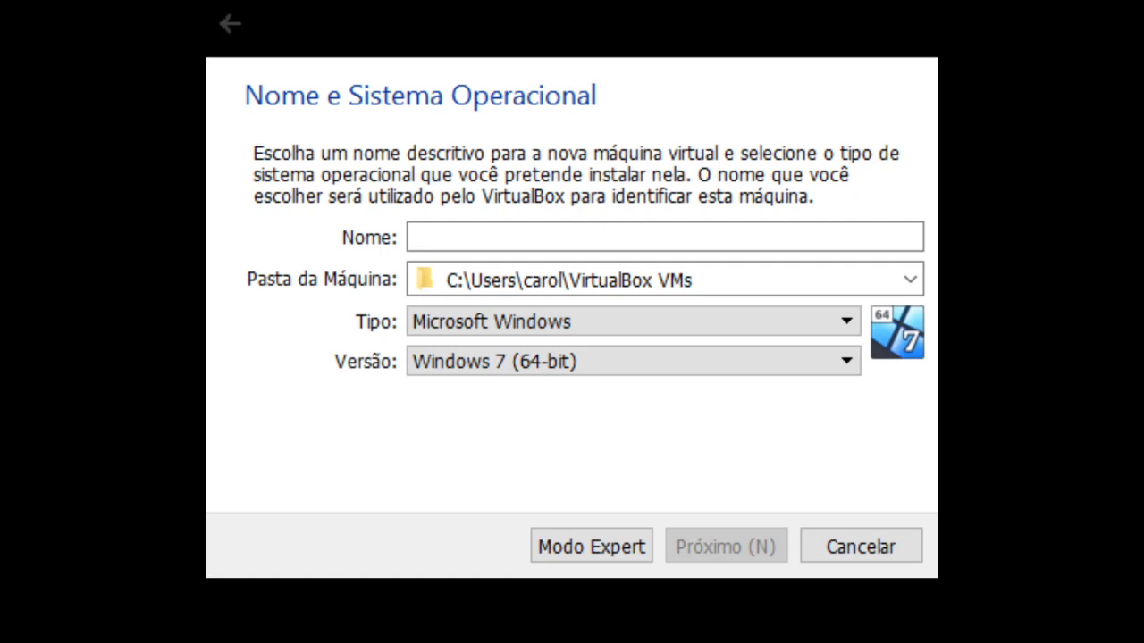
# Enter cursolinux as the machine name and choose type Linux, version Ubuntu (64-bit).
pyautogui.click(664, 237)
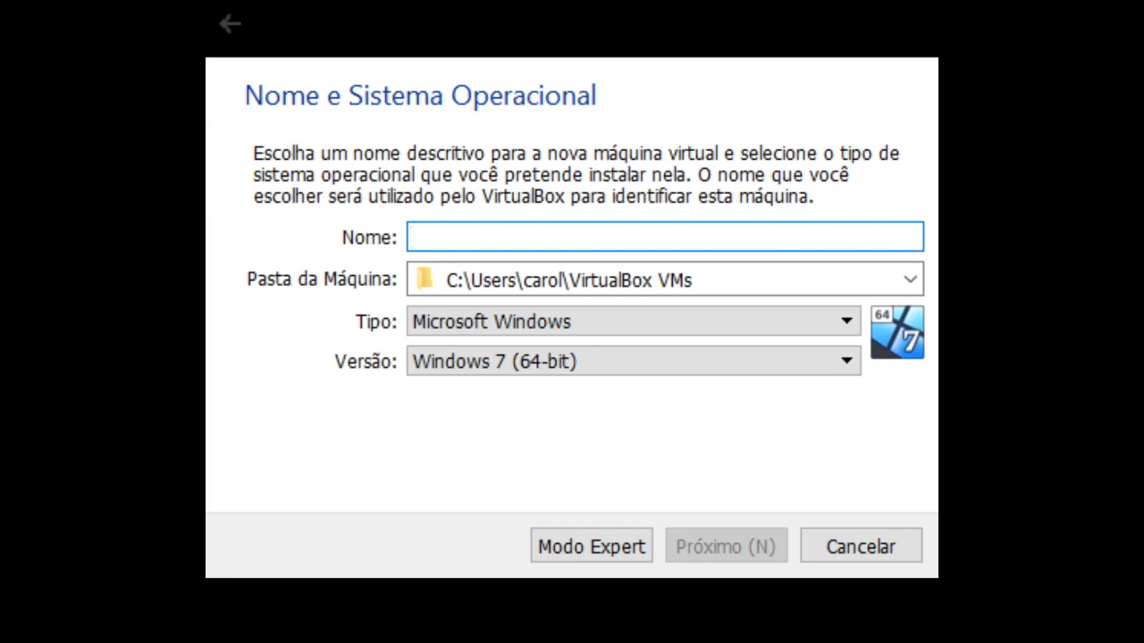
pyautogui.write('cursol')
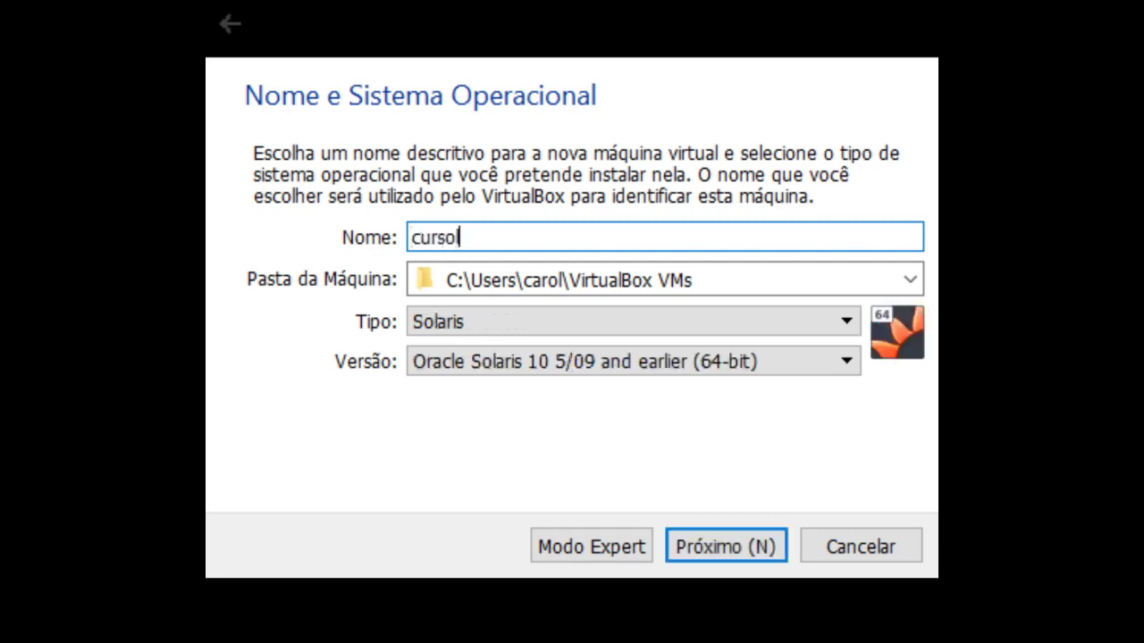
pyautogui.write('inux')
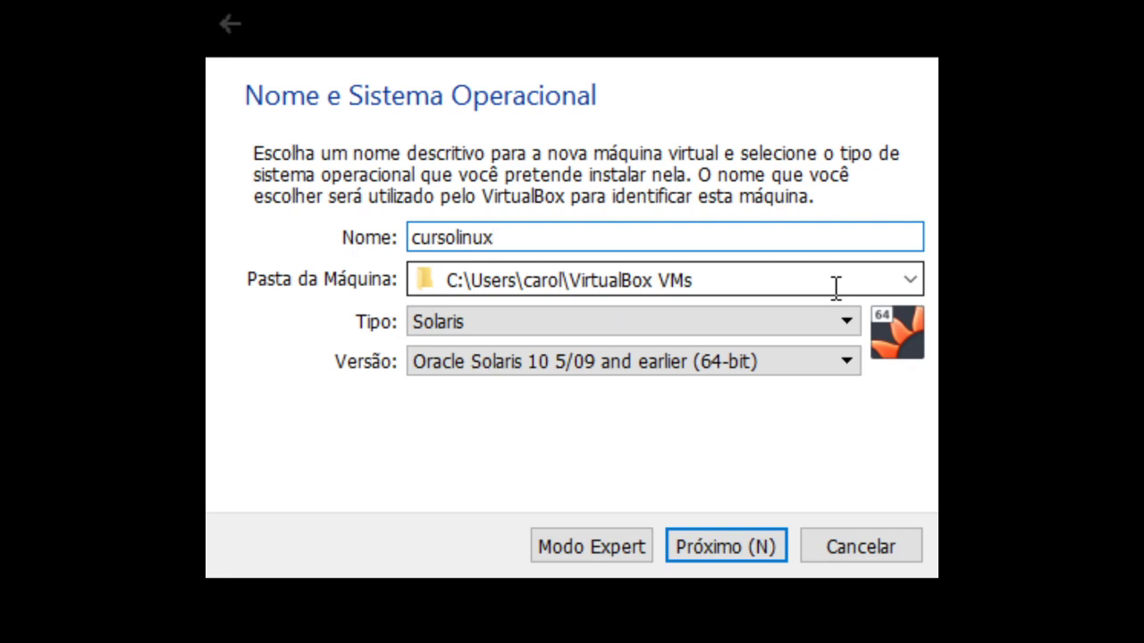
pyautogui.click(846, 324)
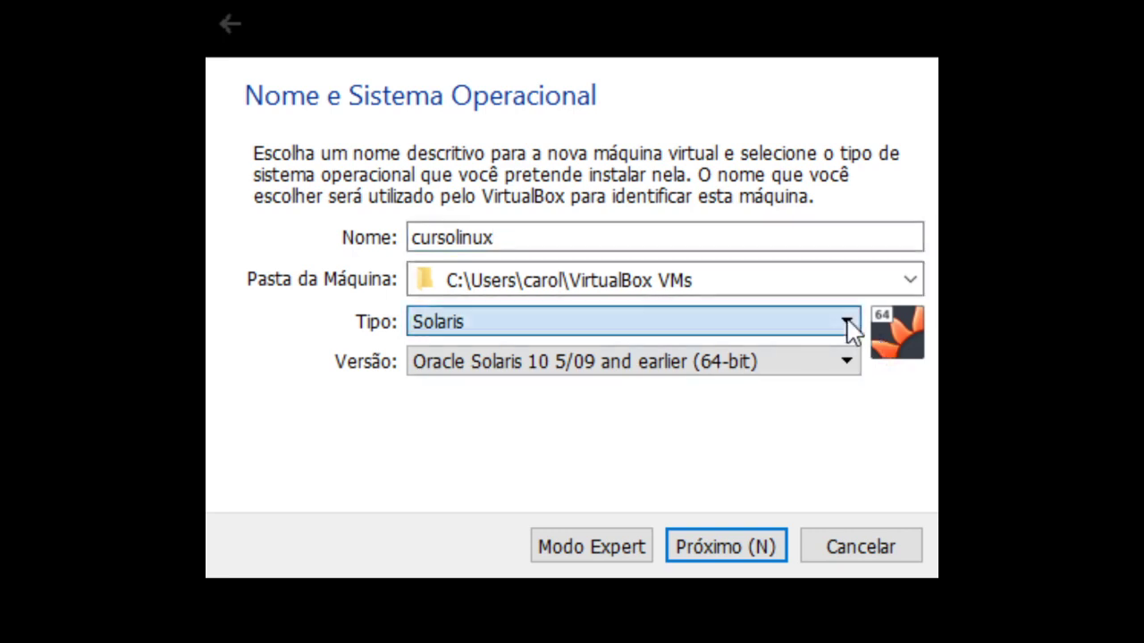
pyautogui.click(549, 378)
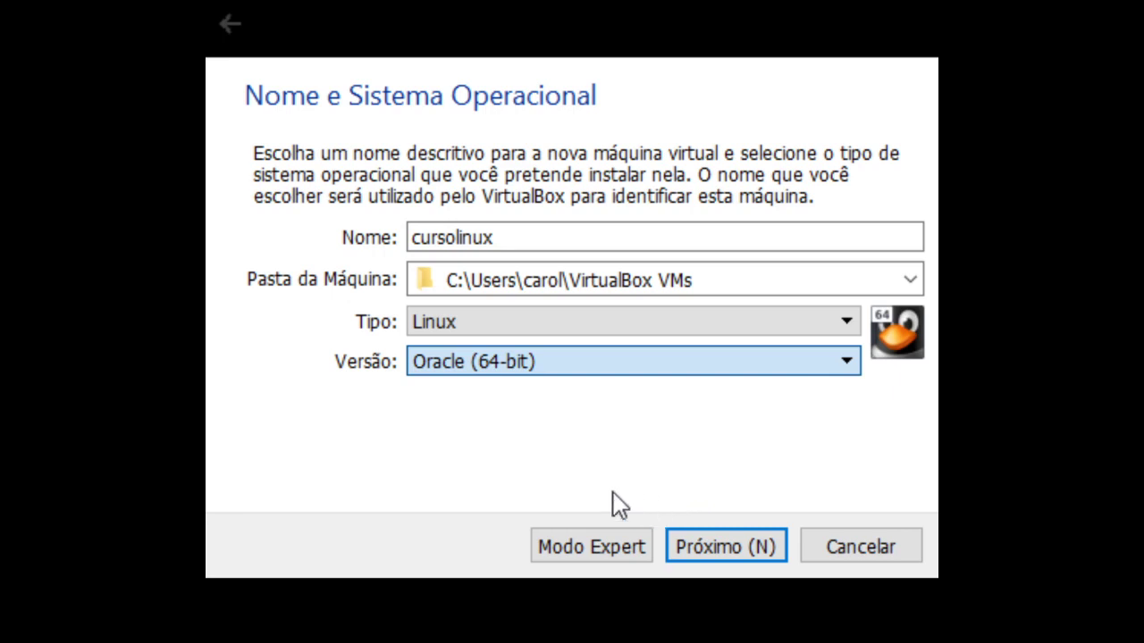
pyautogui.click(478, 492)
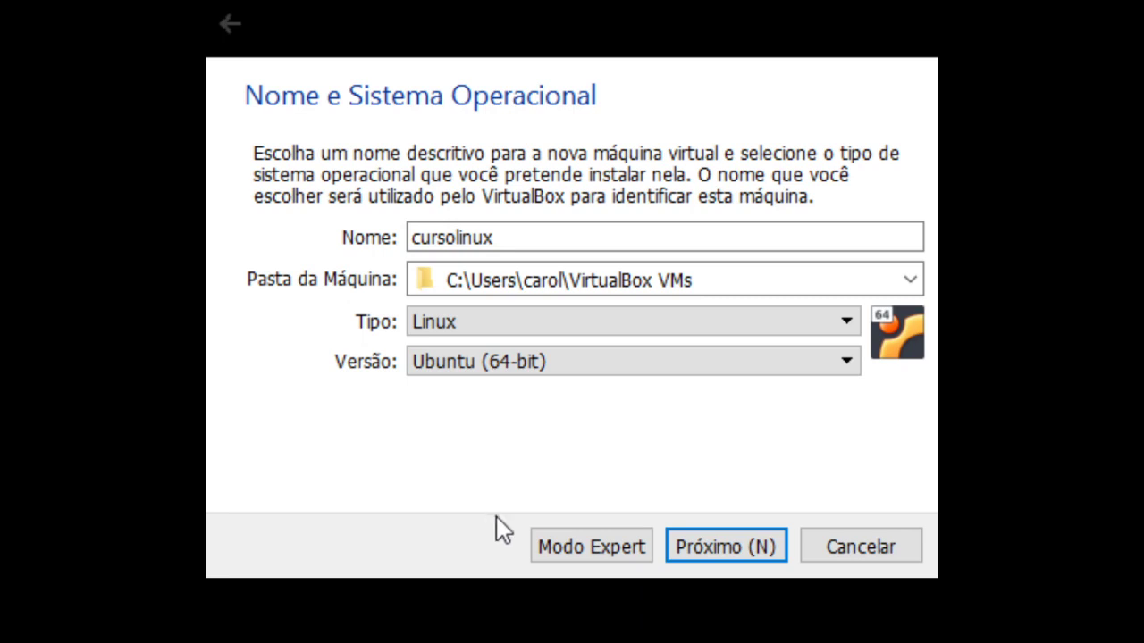
# Advance to the memory size page, which offers 1024 MB of RAM.
pyautogui.click(725, 547)
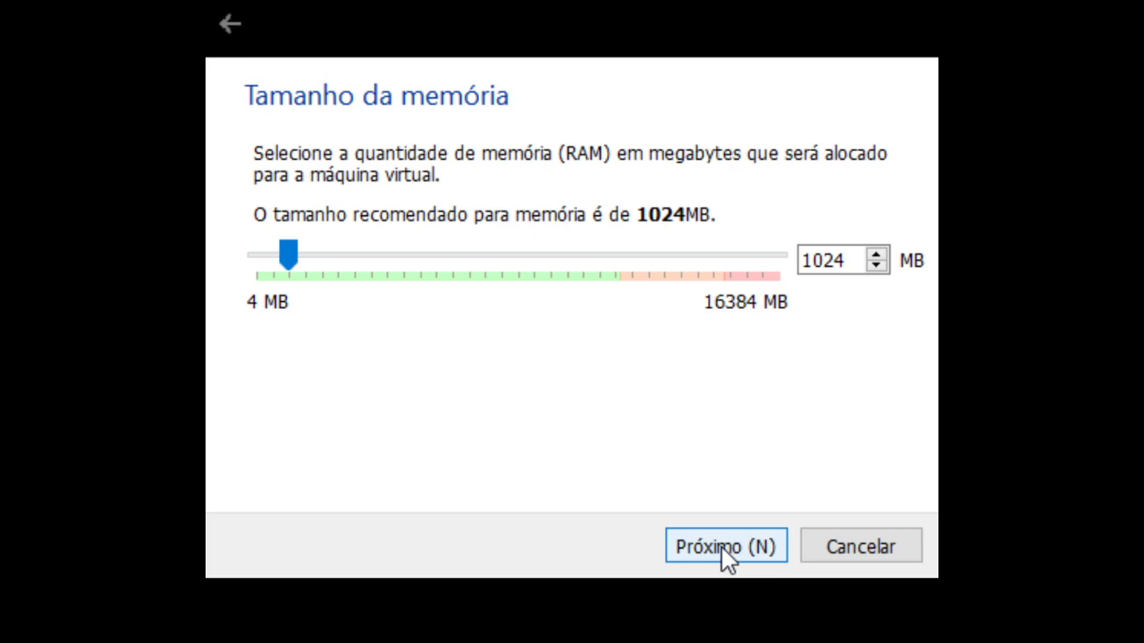
# Keep 1024 MB of memory and move on to the hard disk page.
pyautogui.click(725, 547)
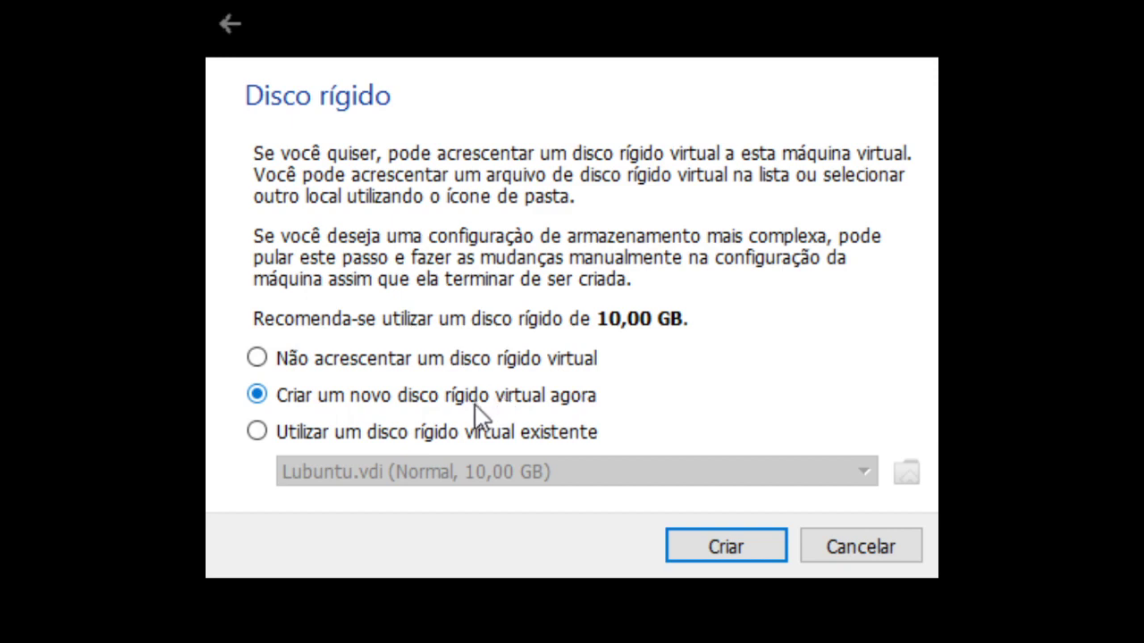
# Choose to create a new virtual hard disk and keep the VDI format.
pyautogui.click(738, 564)
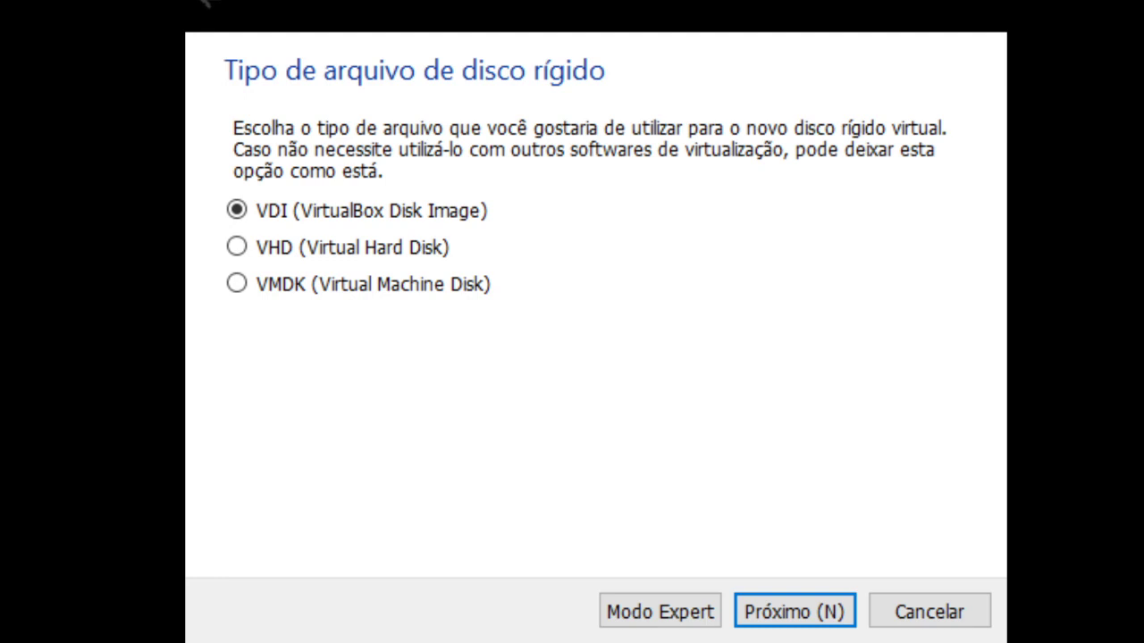
pyautogui.click(811, 614)
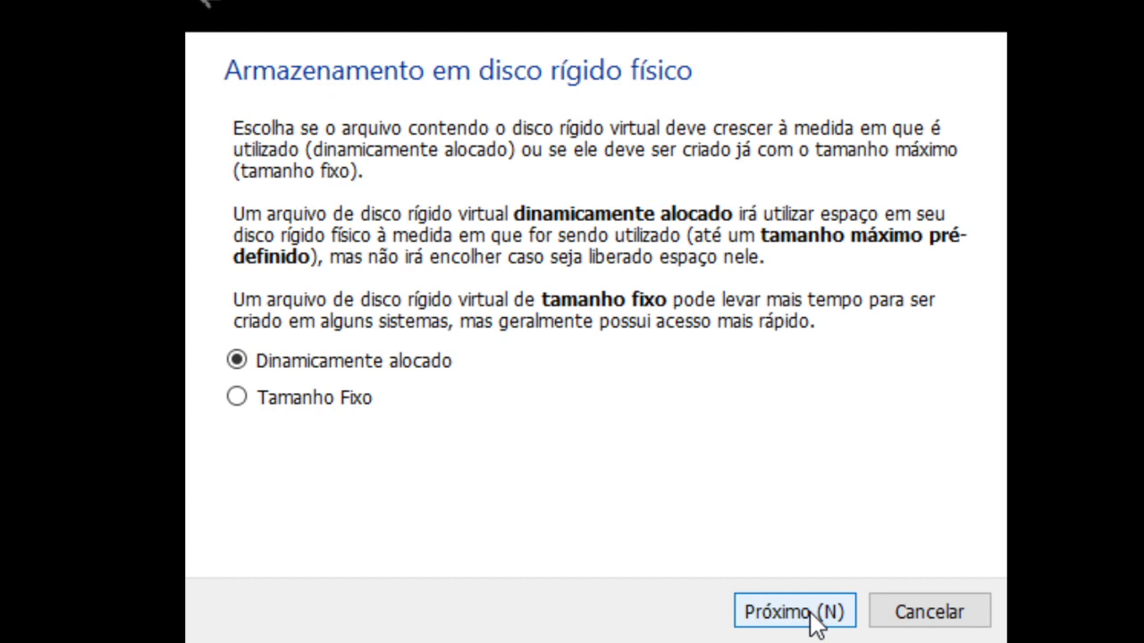
# Keep dynamic allocation and create the 10,00 GB cursolinux.vdi disk.
pyautogui.click(811, 613)
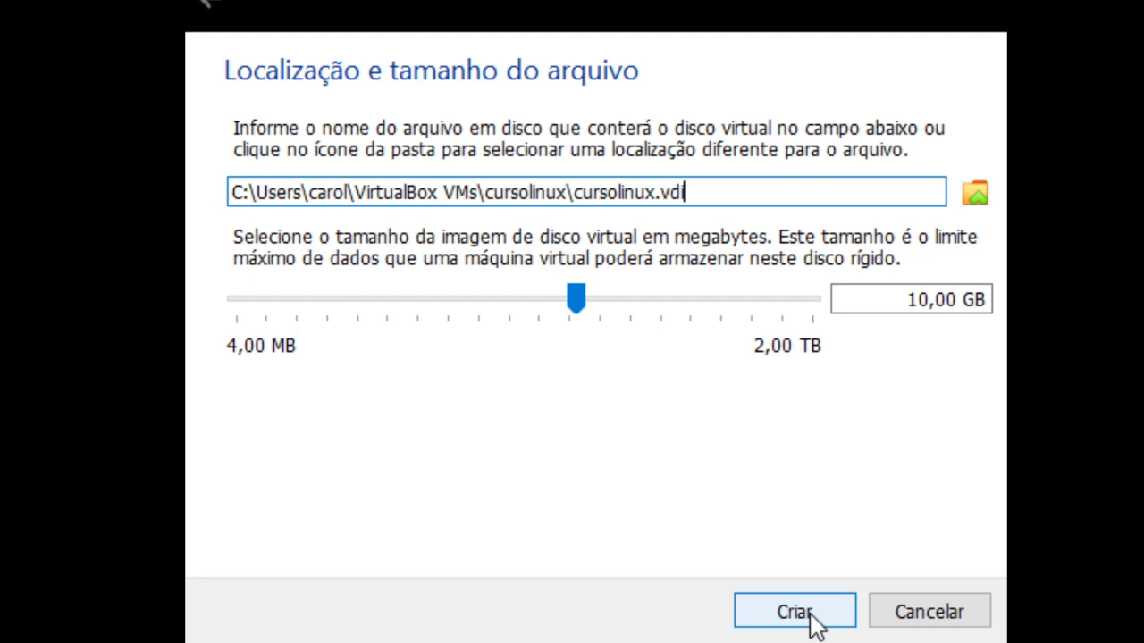
pyautogui.click(811, 614)
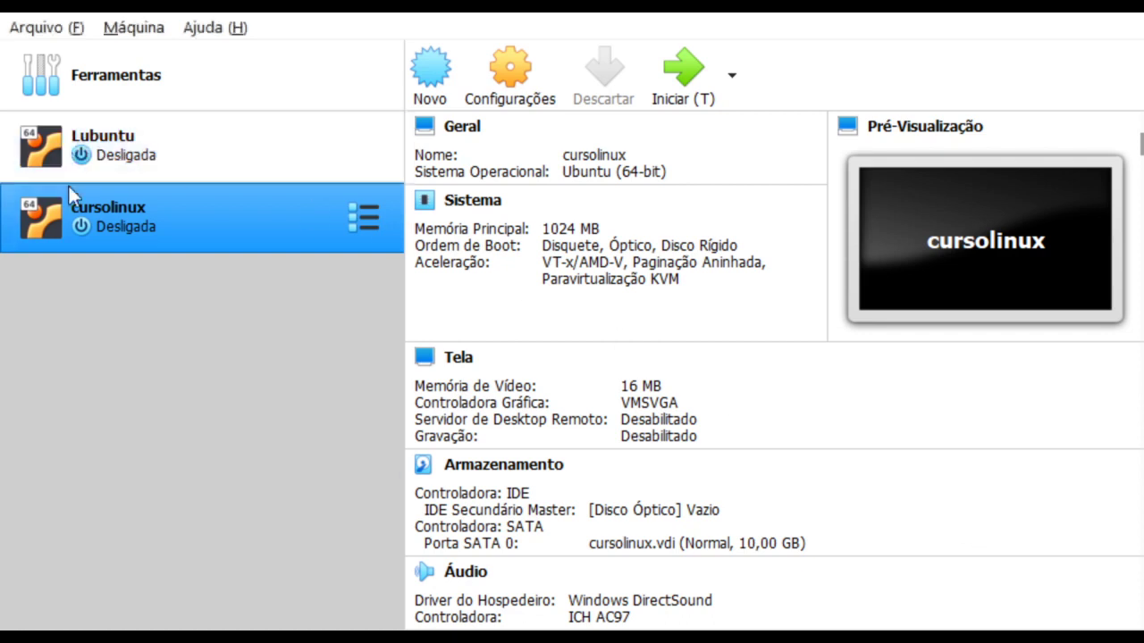
# Start cursolinux and boot it from lubuntu-20.04-desktop-amd64.iso.
pyautogui.doubleClick(118, 225)
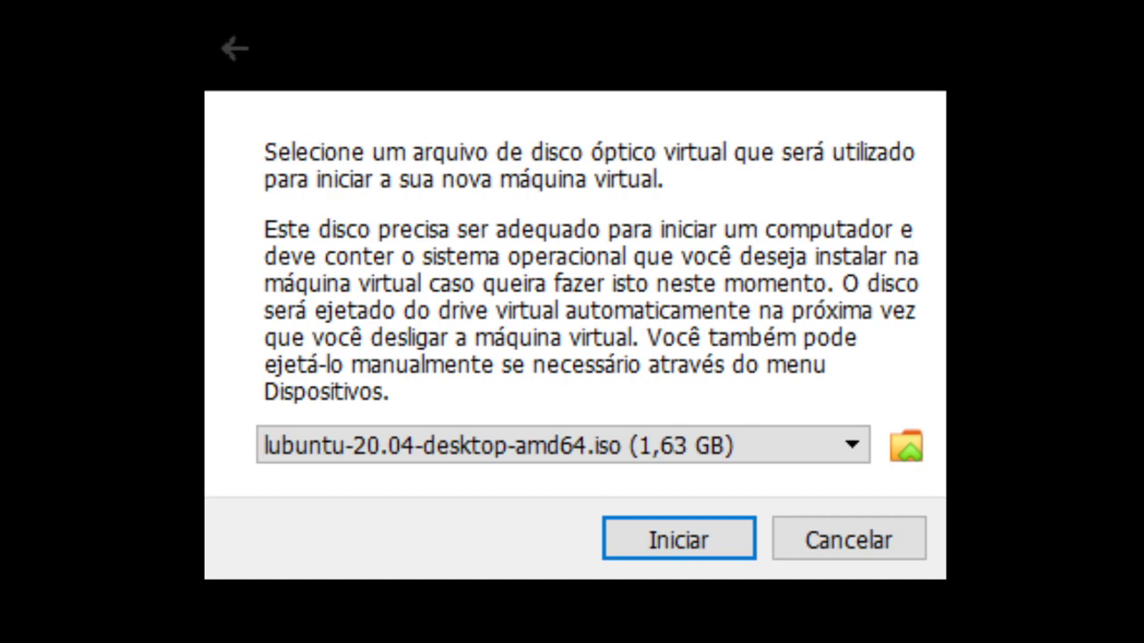
pyautogui.click(702, 538)
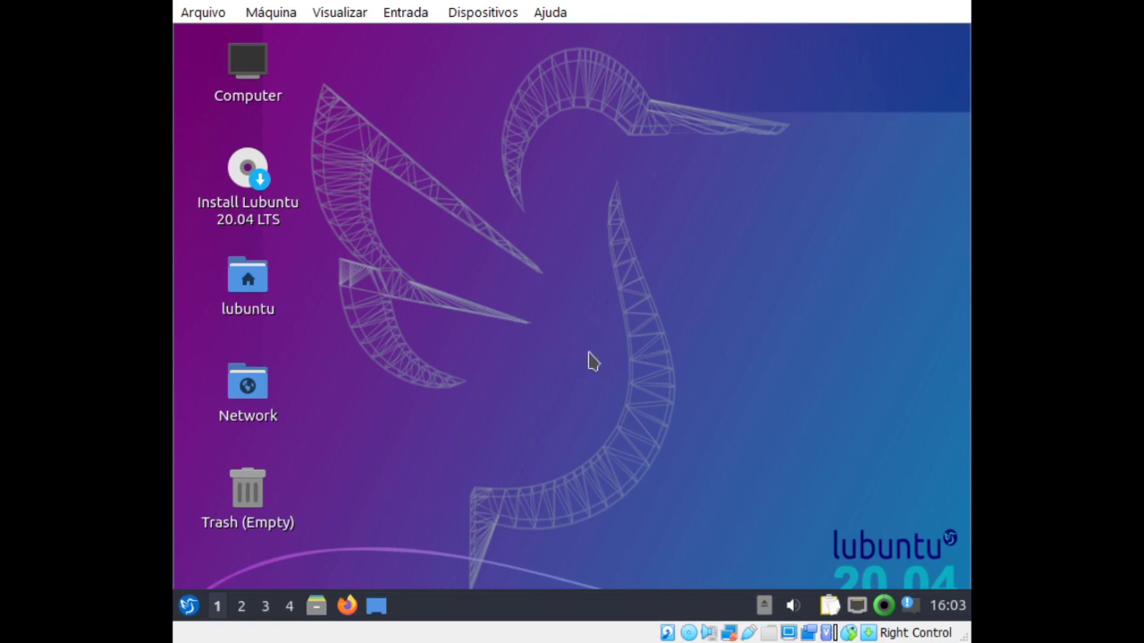
# Launch the Lubuntu 20.04 LTS installer and keep português (Brasil) as the language.
pyautogui.click(256, 188)
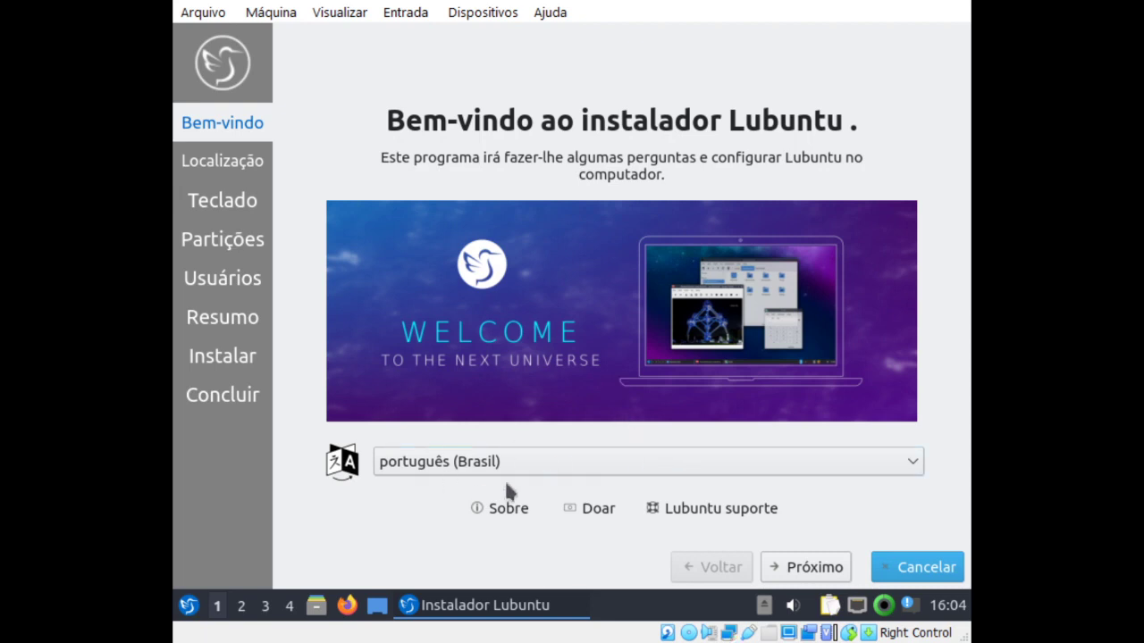
pyautogui.click(809, 576)
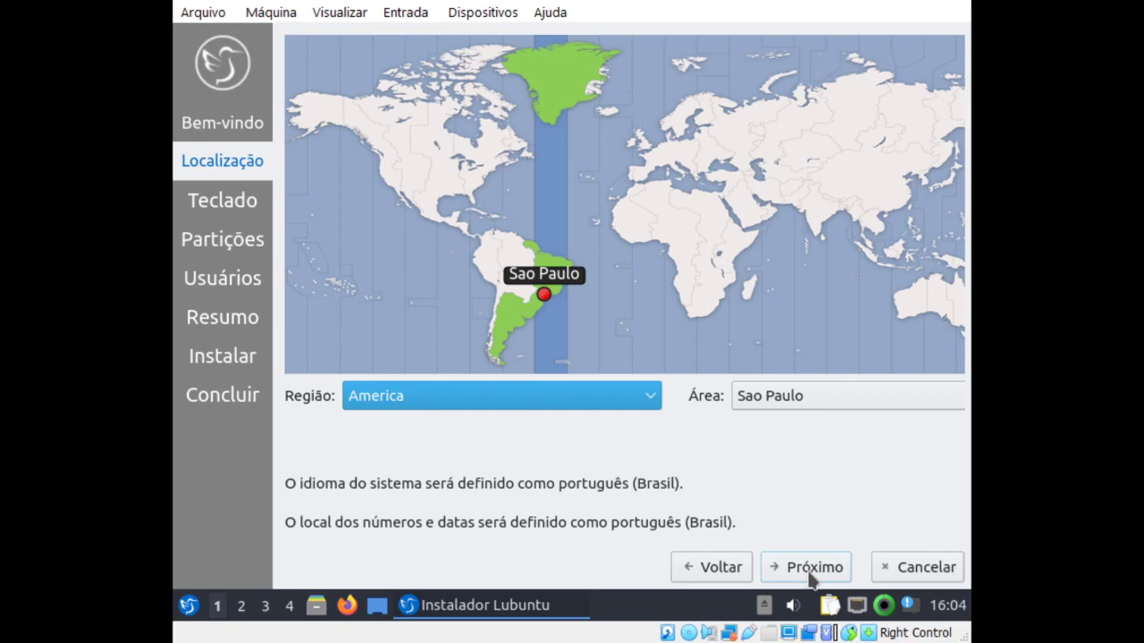
# Keep the Sao Paulo time zone and Portuguese (Brazil) keyboard, then choose to erase the whole disk.
pyautogui.click(810, 572)
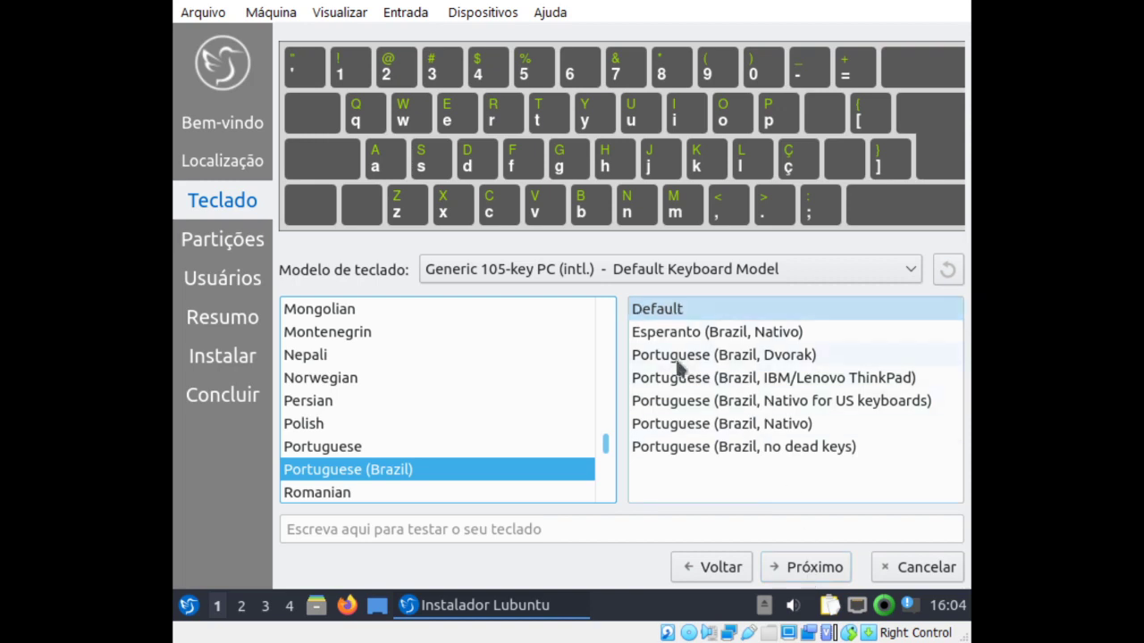
pyautogui.click(800, 568)
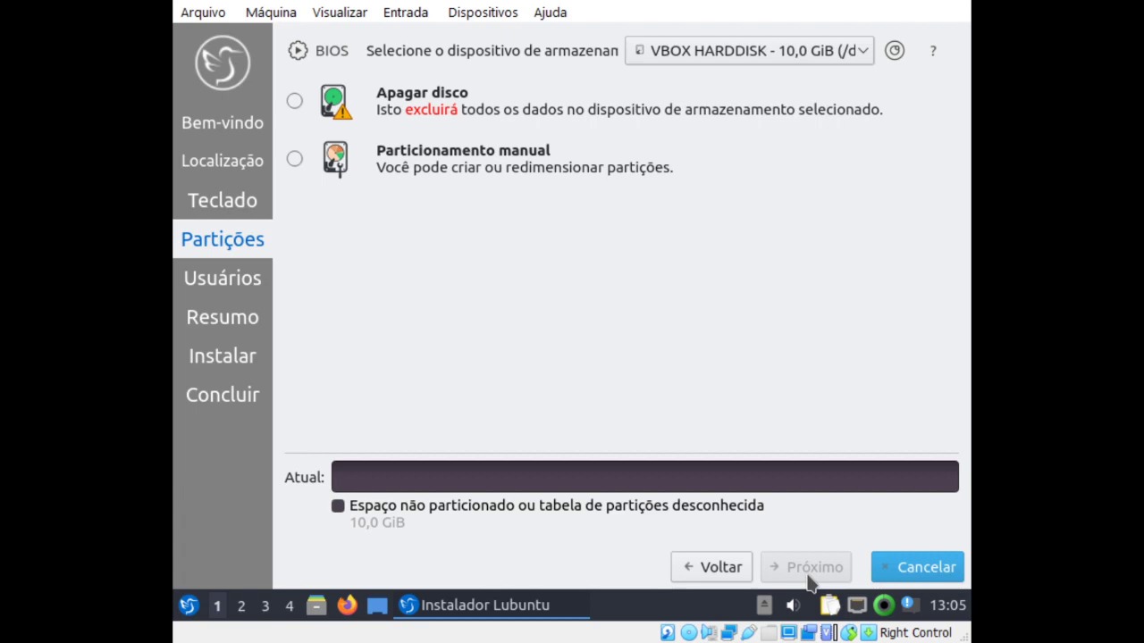
pyautogui.click(294, 102)
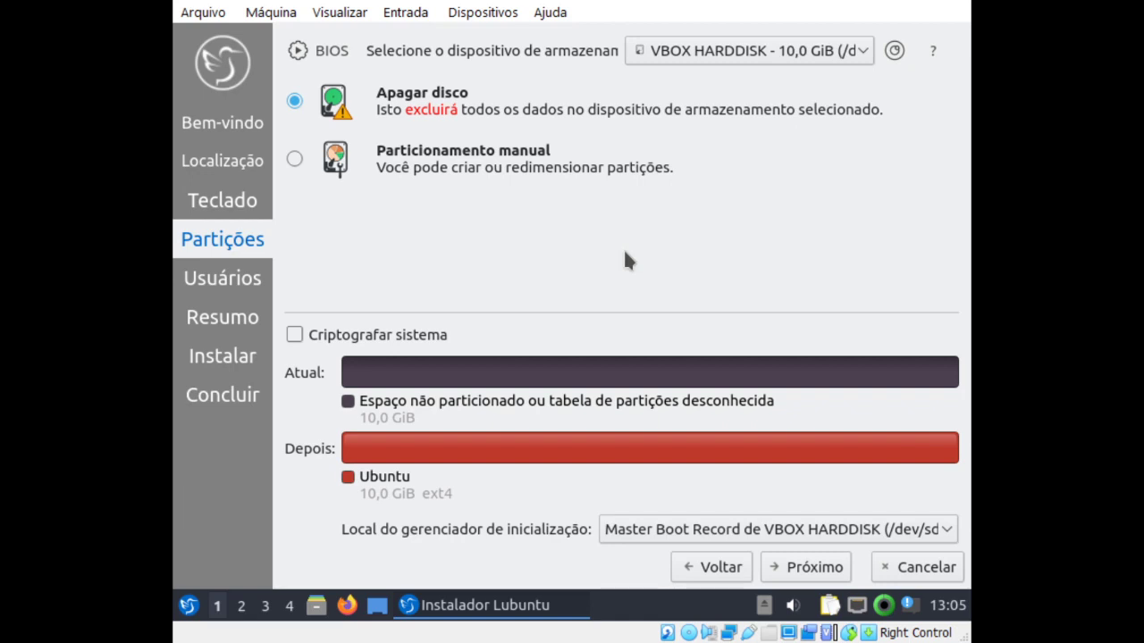
# Confirm erasing the 10,0 GiB disk into one ext4 partition and advance to Usuários.
pyautogui.click(811, 566)
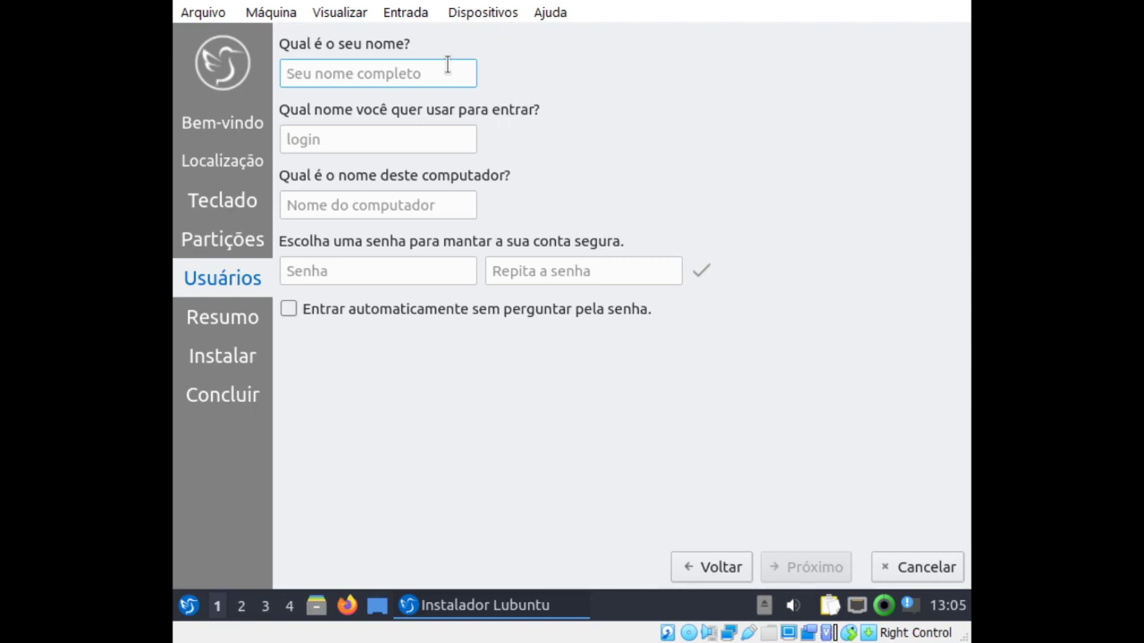
# Enter name and login aluno, computer name aluno-virtualbox, and the account password twice.
pyautogui.write('aluno')
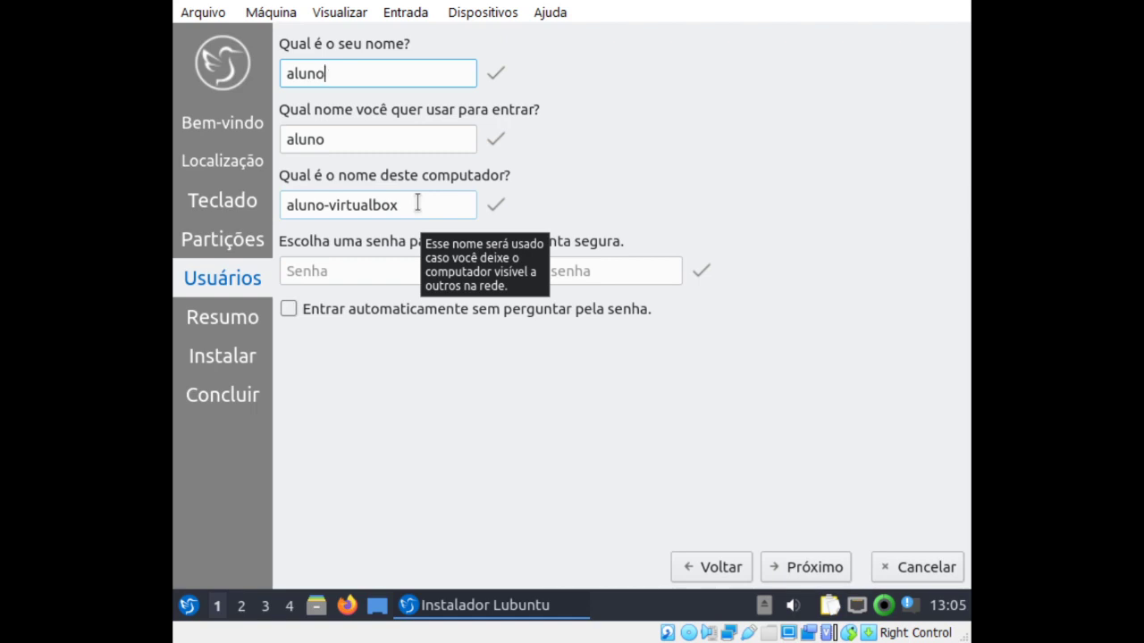
pyautogui.click(417, 203)
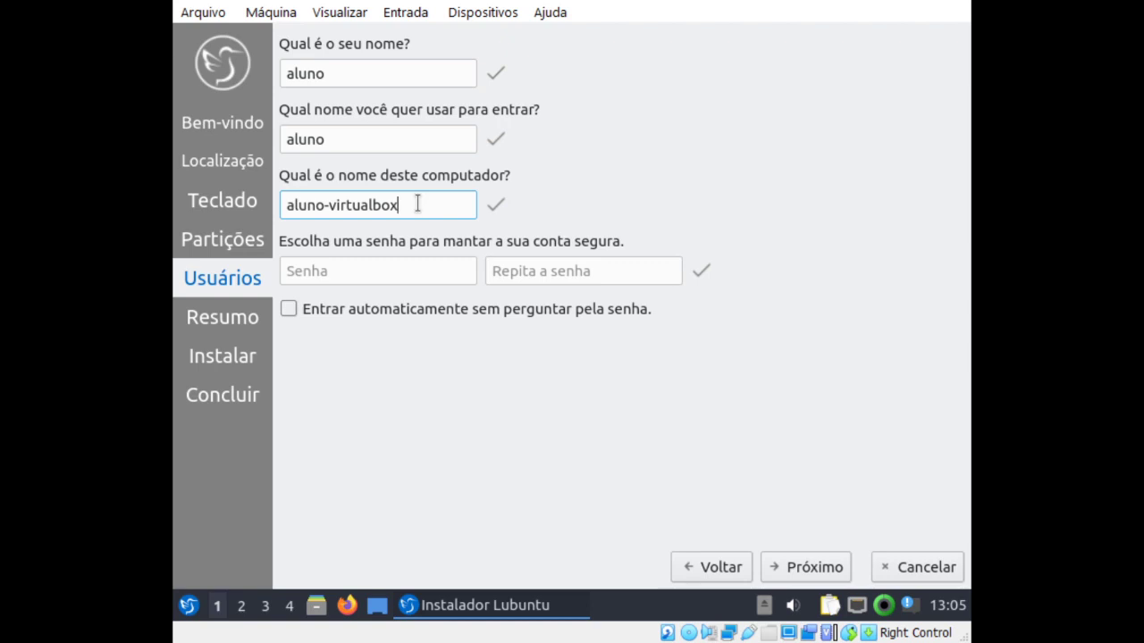
pyautogui.click(294, 270)
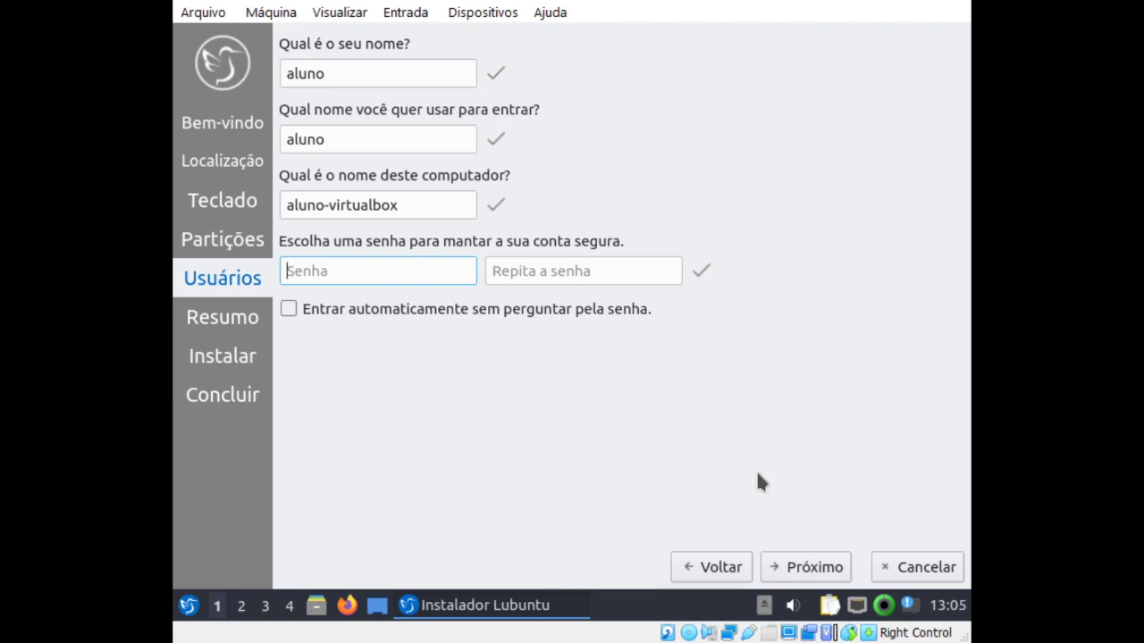
pyautogui.write('1234')
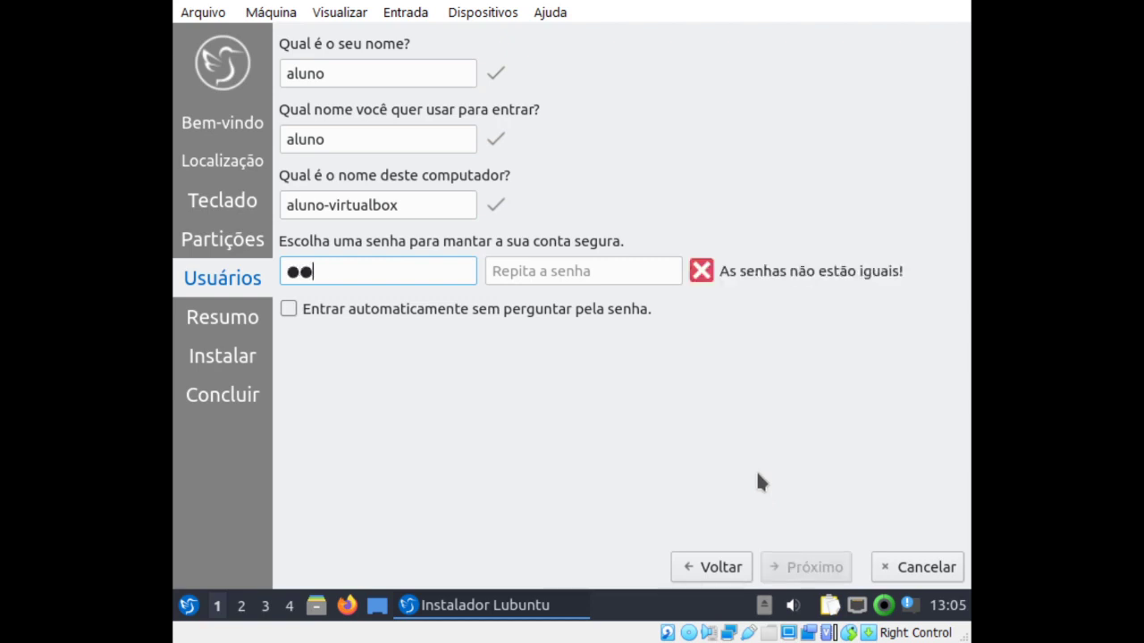
pyautogui.write('5')
pyautogui.click(629, 278)
pyautogui.write('12345')
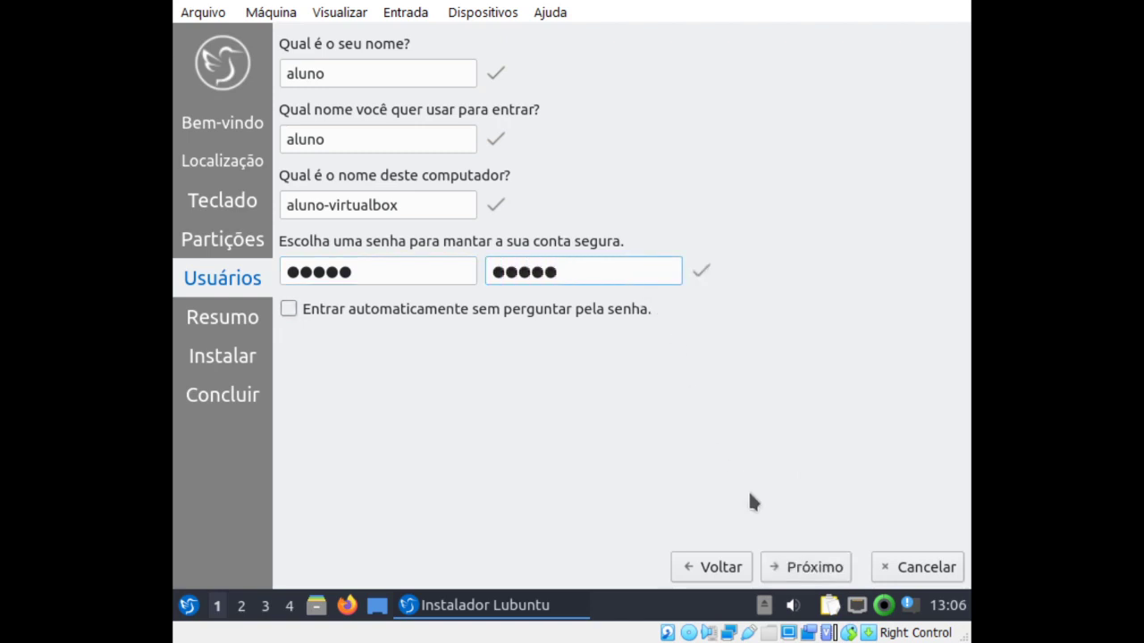
pyautogui.click(822, 569)
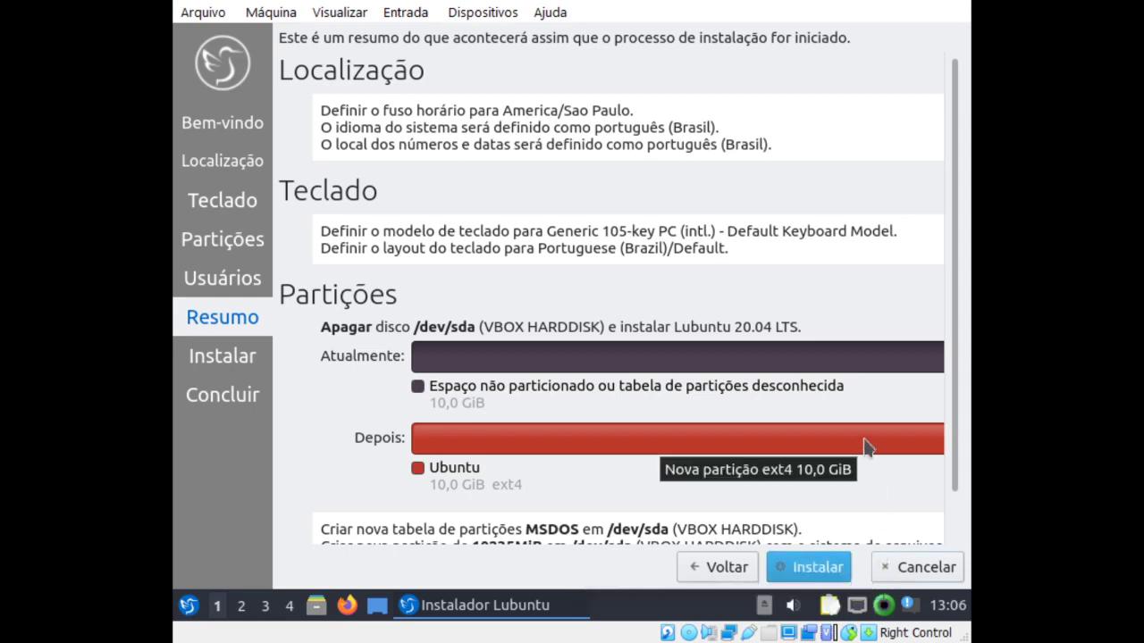
# Review the Resumo summary and start installing Lubuntu onto /dev/sda with Instalar agora.
pyautogui.moveTo(957, 416); pyautogui.dragTo(949, 495)
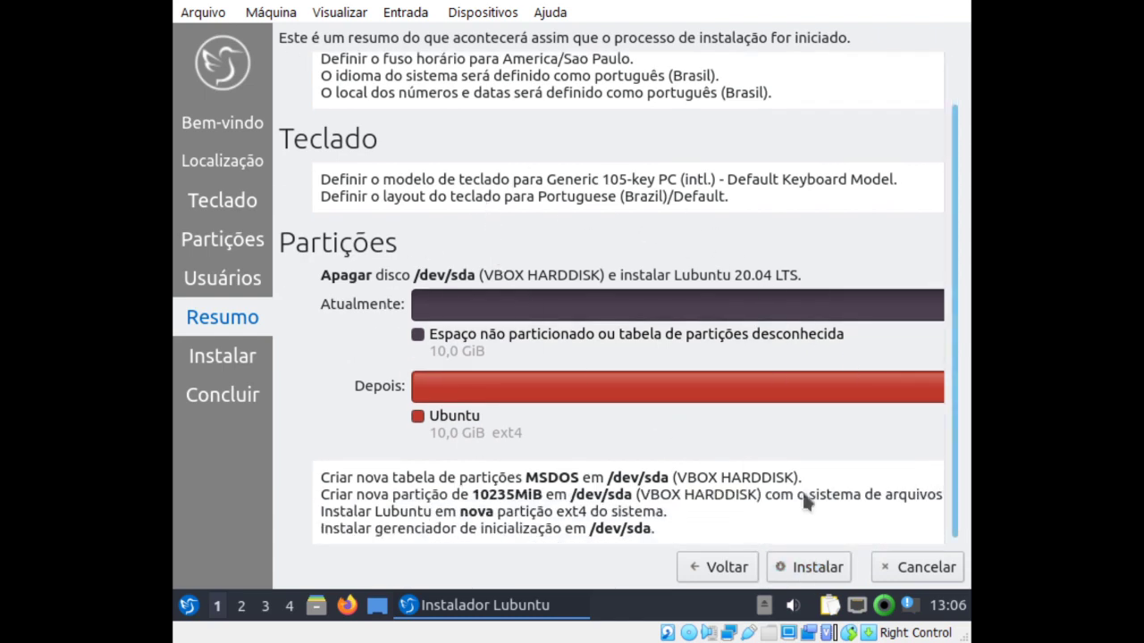
pyautogui.click(823, 576)
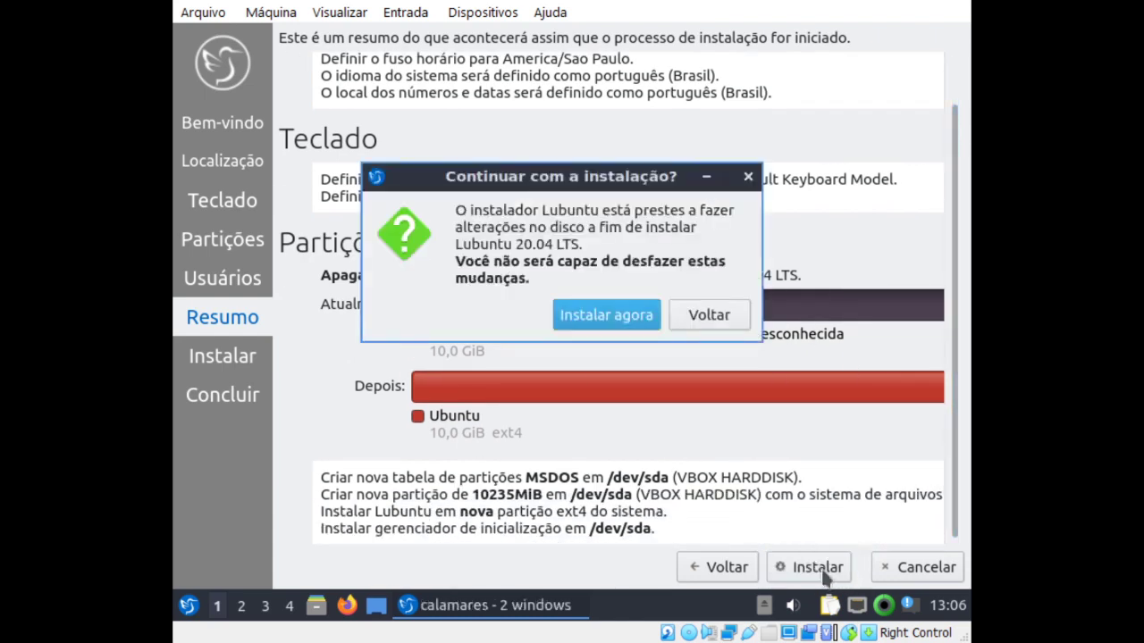
pyautogui.click(604, 314)
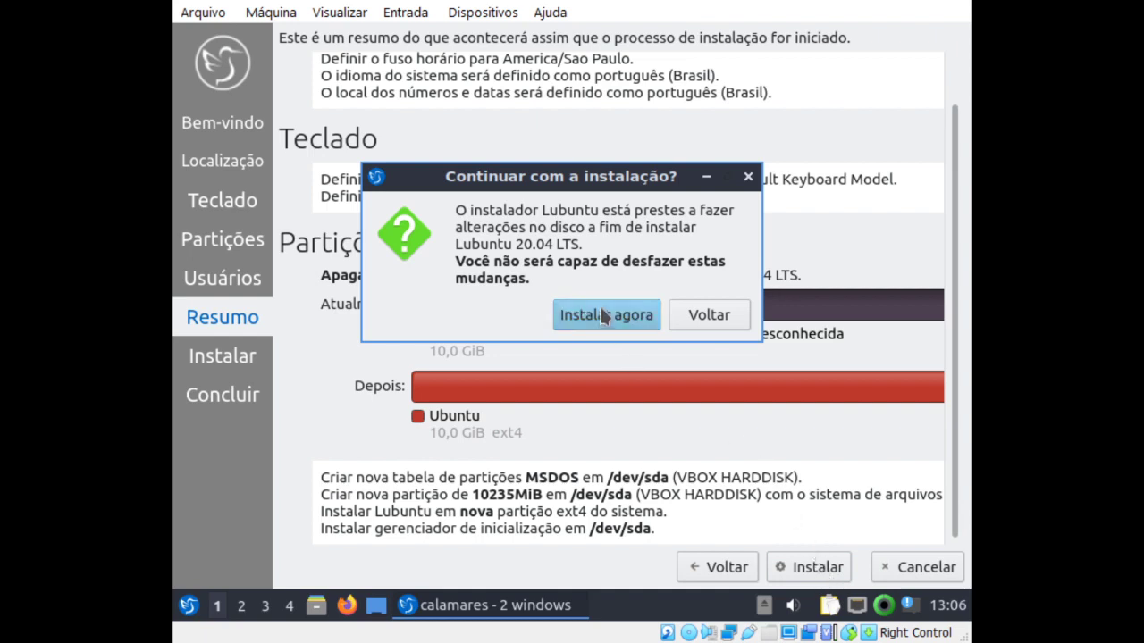
pyautogui.click(604, 314)
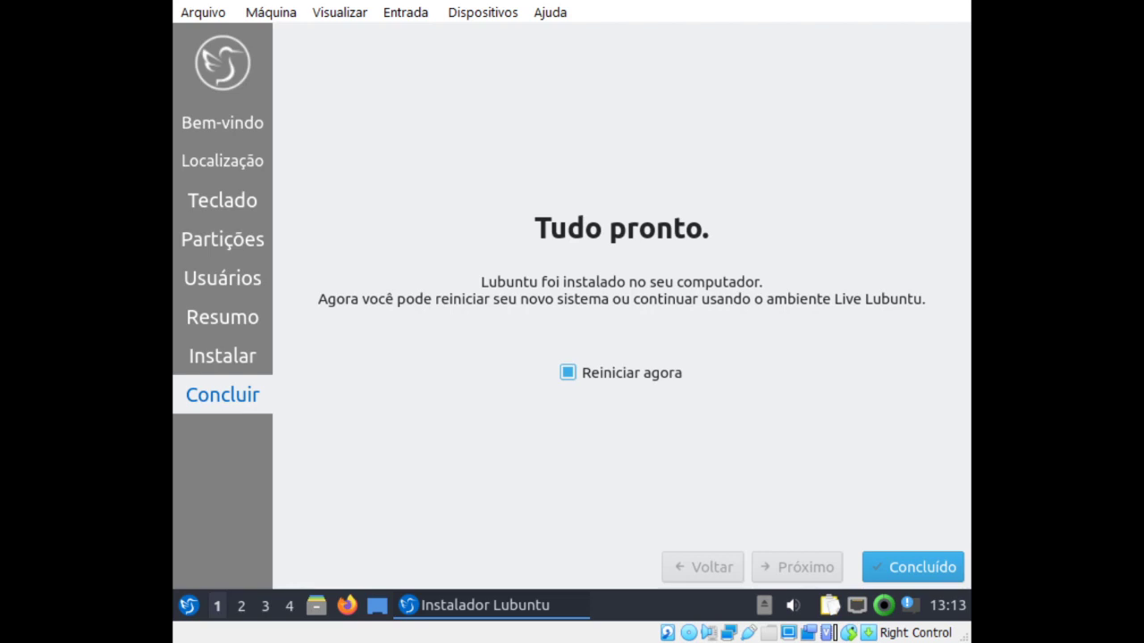
# Finish the installer with Reiniciar agora ticked so the VM reboots.
pyautogui.click(916, 571)
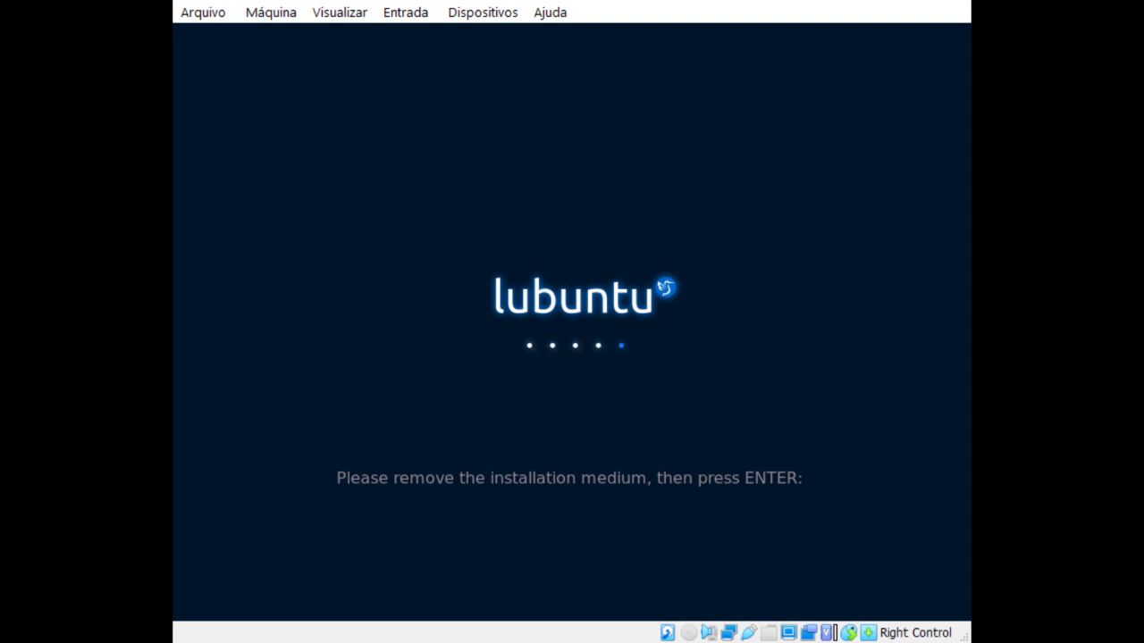
# Continue the reboot past the remove-medium prompt and dismiss the mouse integration notice.
pyautogui.press('Return')
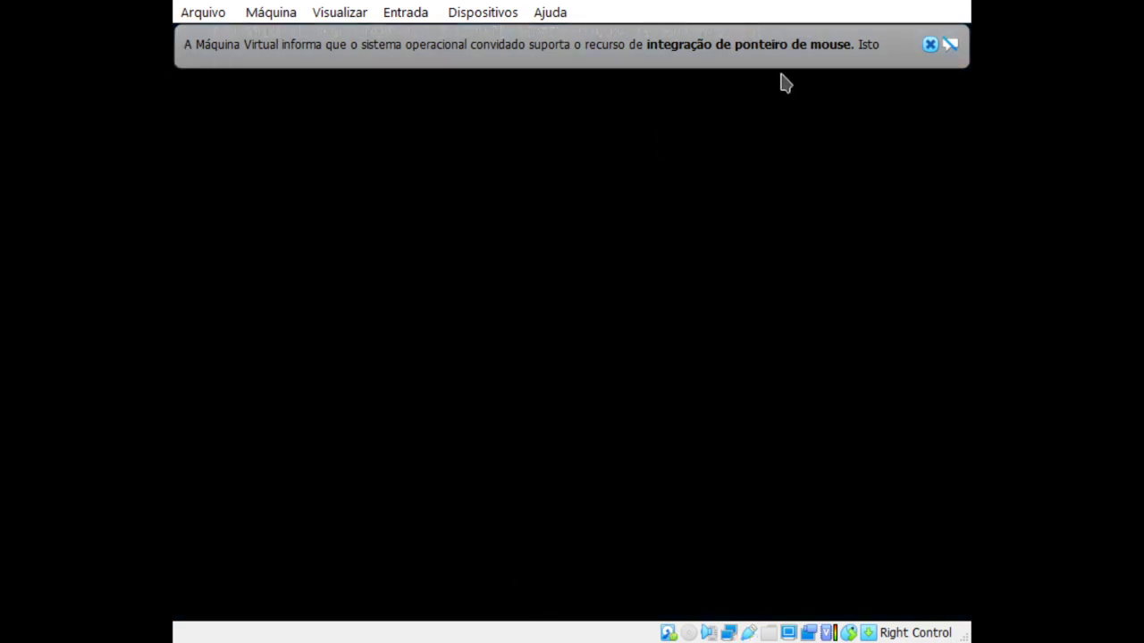
pyautogui.click(930, 43)
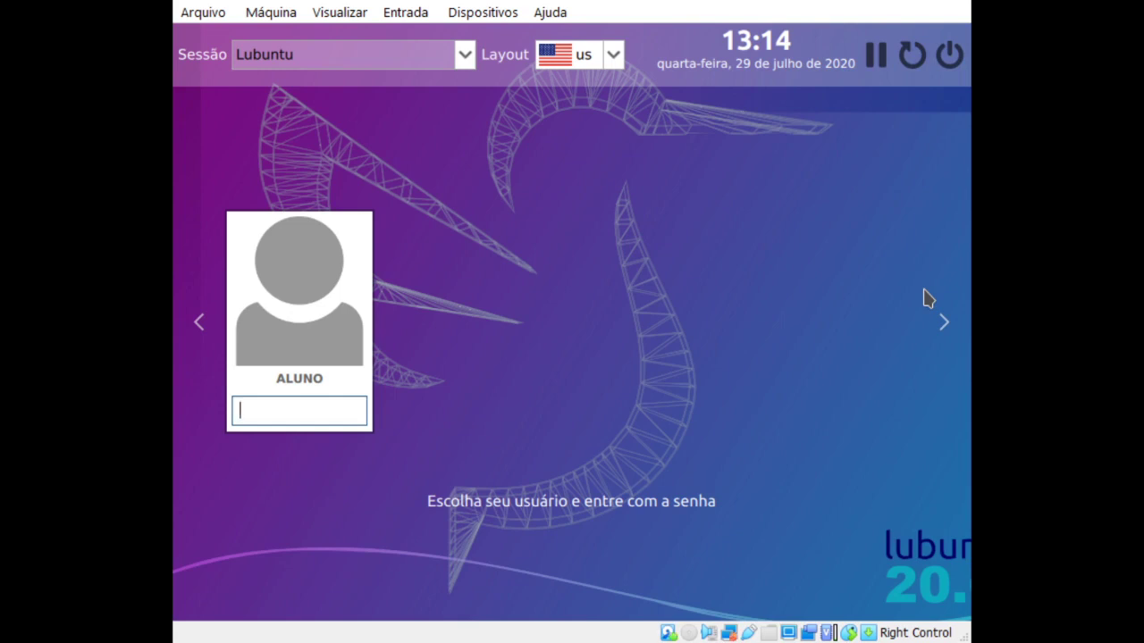
# Log in as aluno by entering the account password at the login screen.
pyautogui.write('*****')
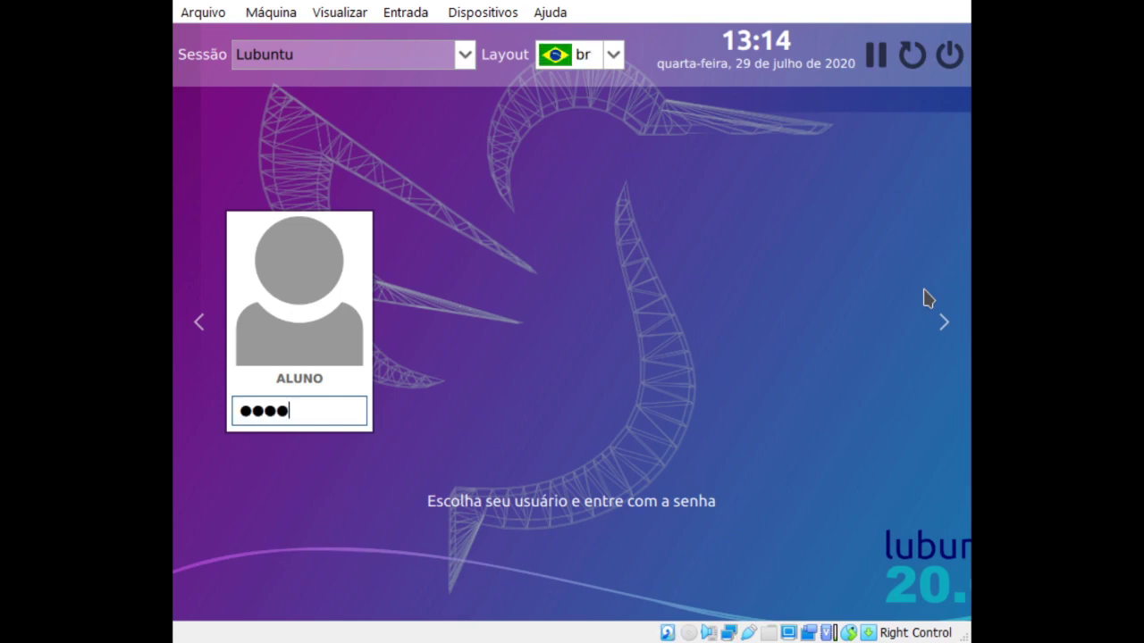
pyautogui.press('Return')
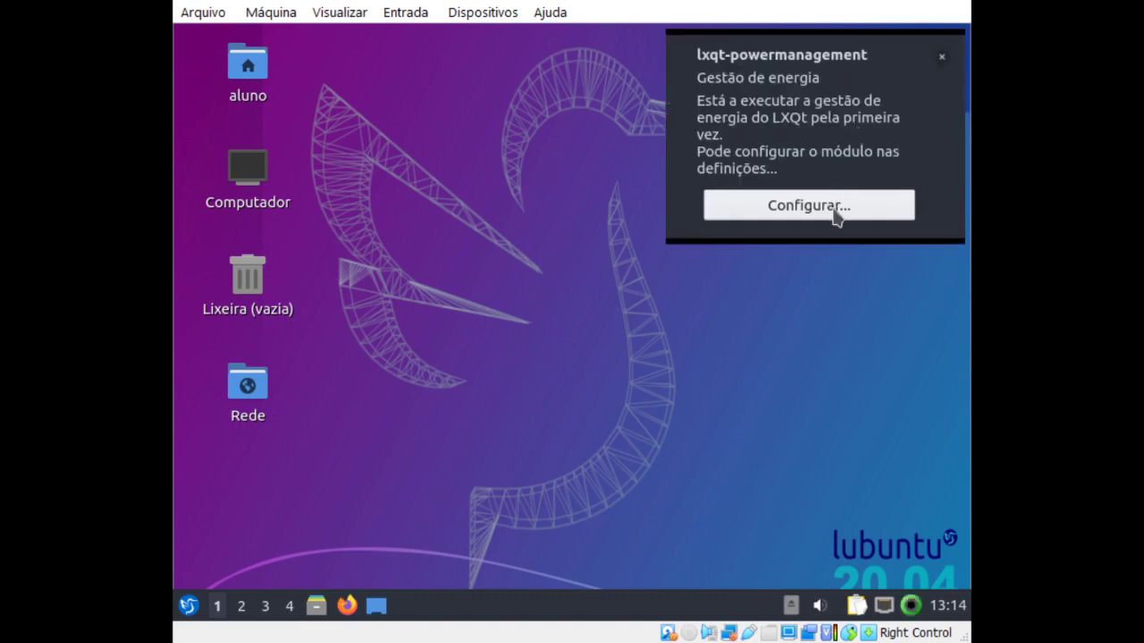
# Close the power management settings and dismiss the system upgrade prompt without upgrading.
pyautogui.click(832, 206)
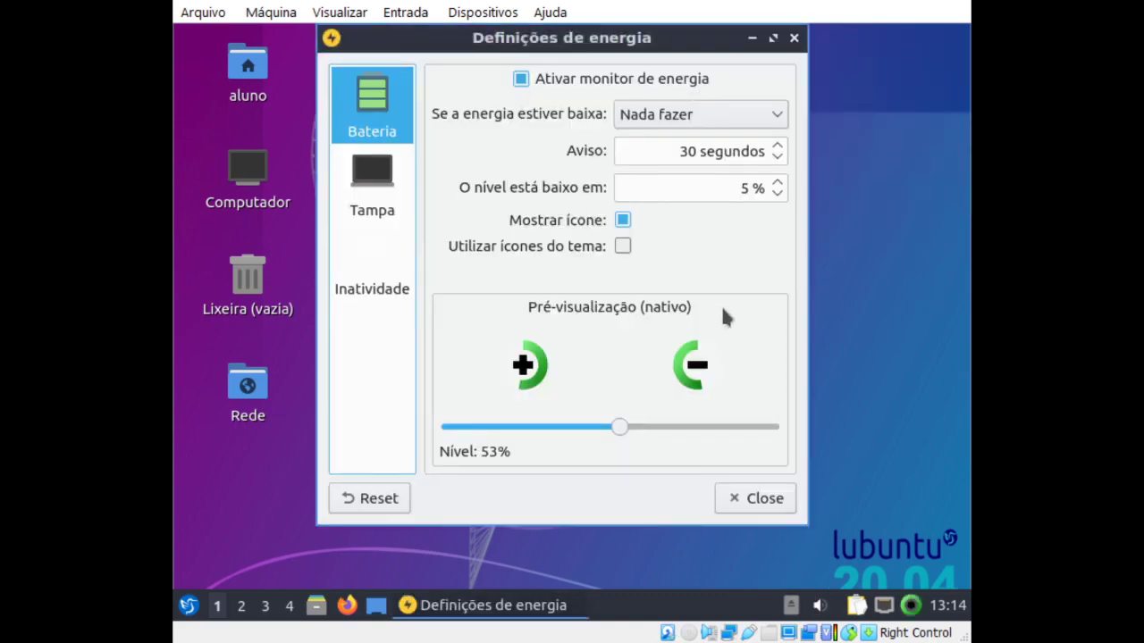
pyautogui.click(764, 507)
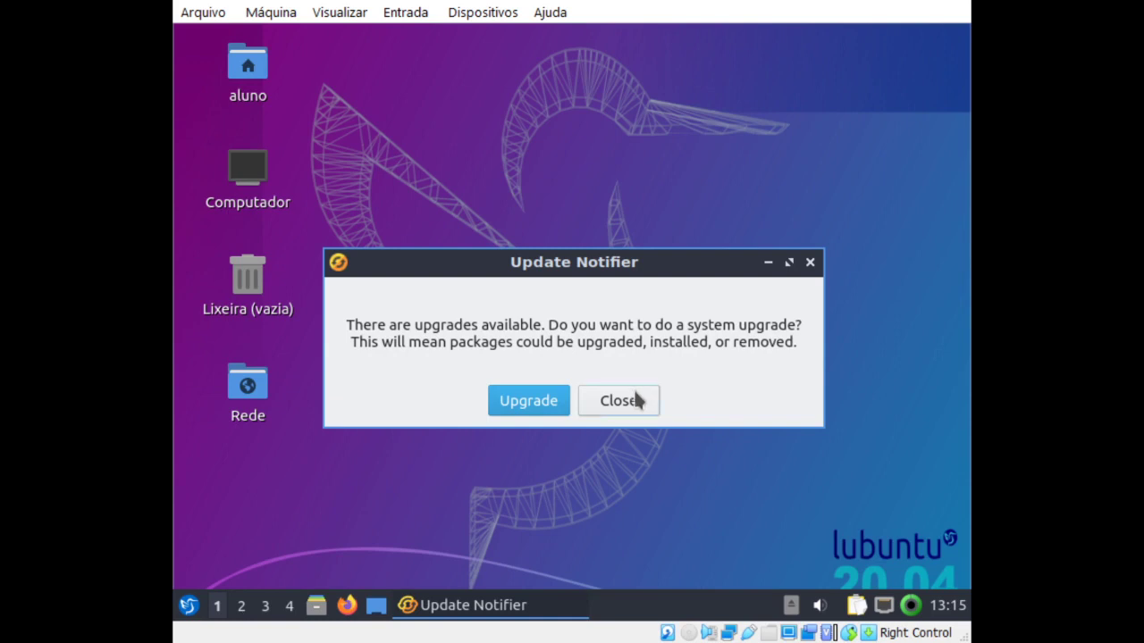
pyautogui.click(810, 264)
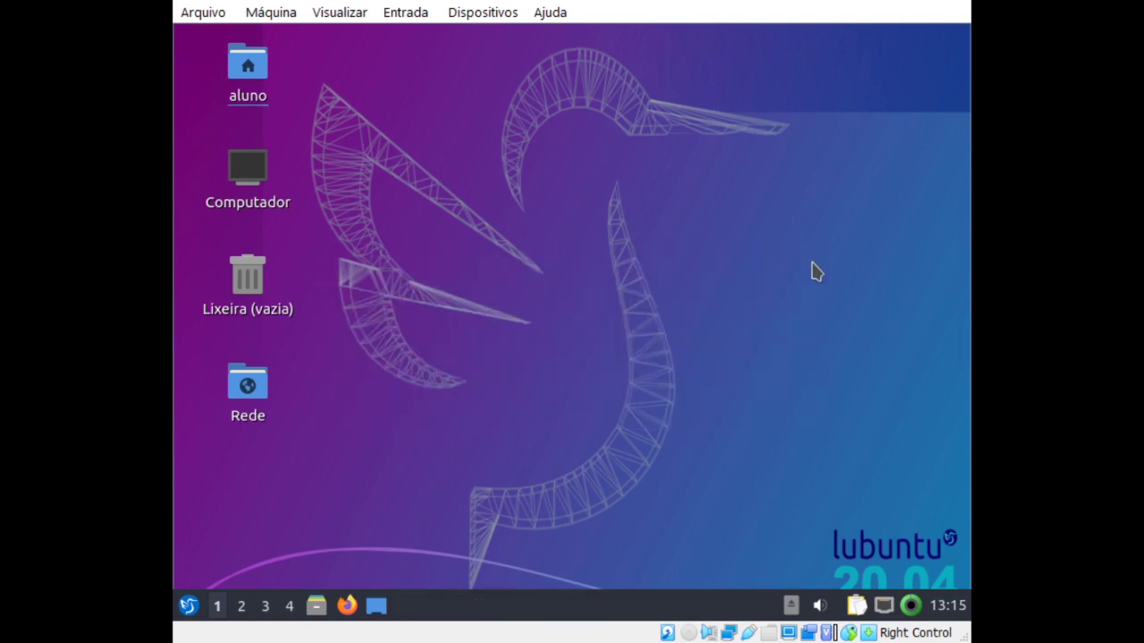